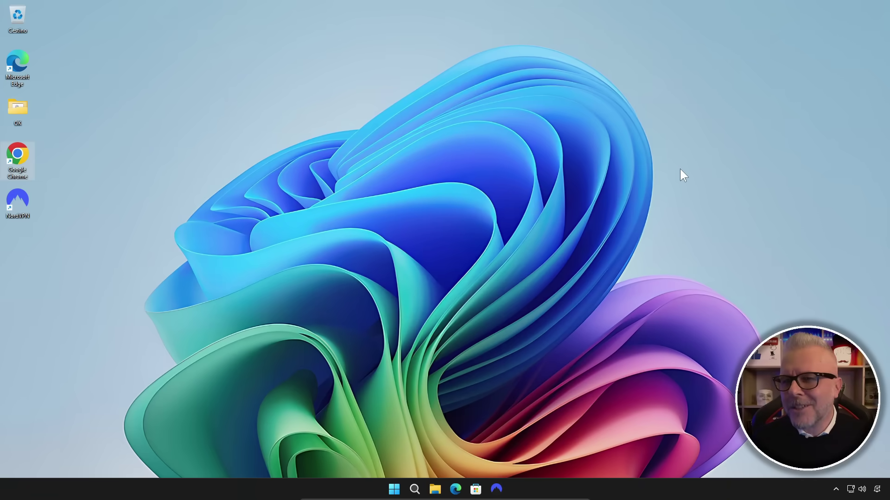
# Open Google Chrome and search Google for "smartphone 300..500 euro".
pyautogui.doubleClick(19, 157)
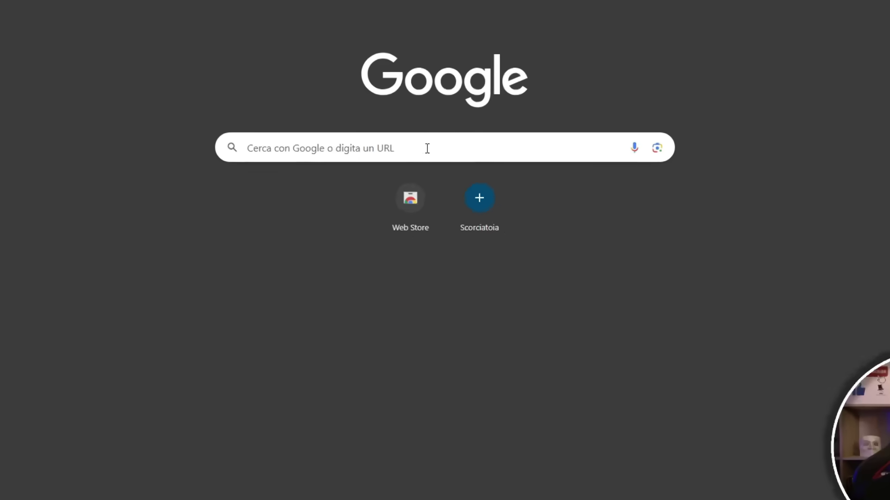
pyautogui.write('smartphone 300.')
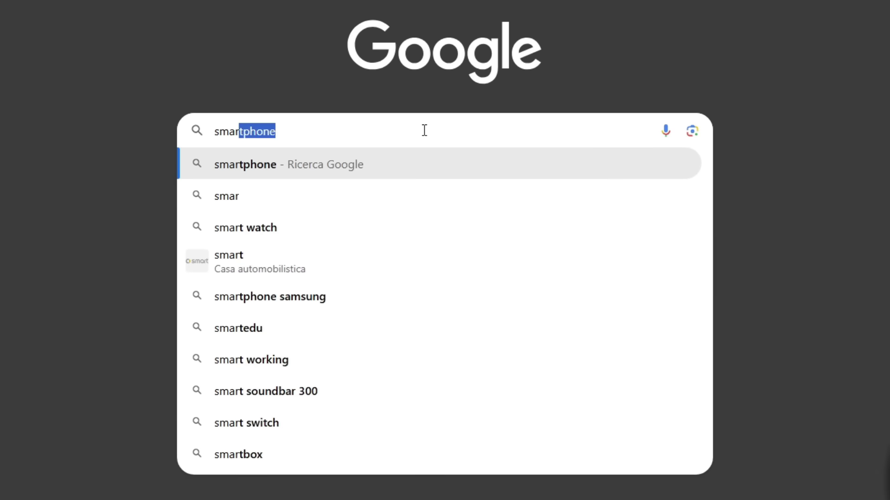
pyautogui.write('.500 euro')
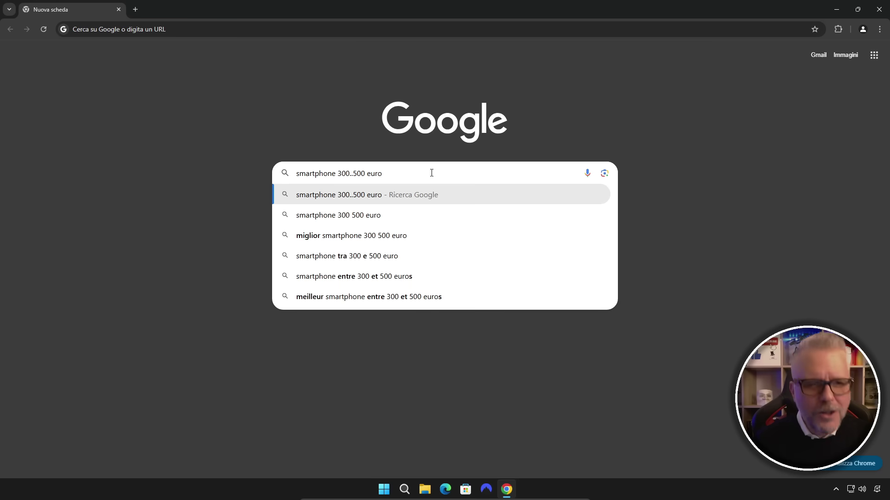
pyautogui.press('Return')
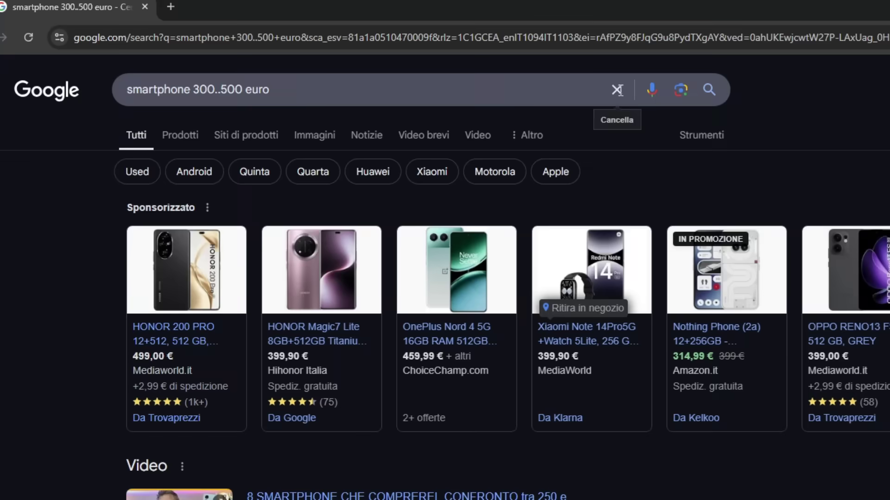
# Search for "il * più veloce del mondo" with the wildcard in place of the missing word and look through the results.
pyautogui.click(422, 63)
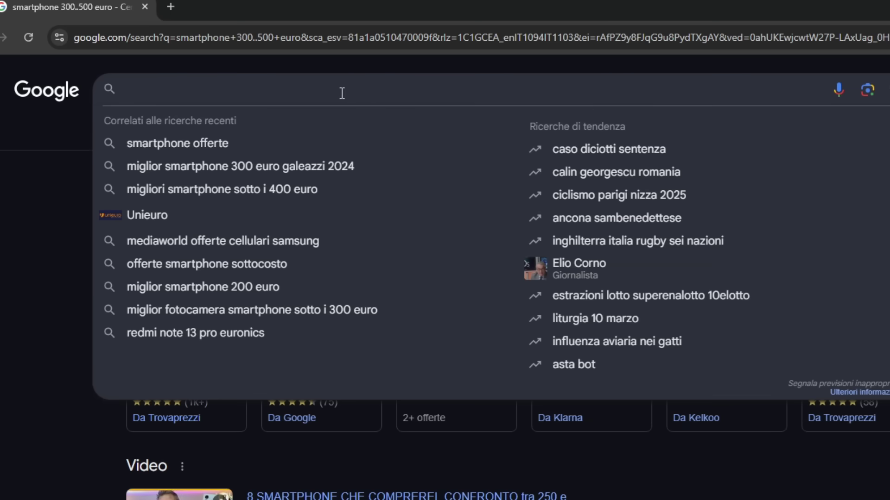
pyautogui.write('il *')
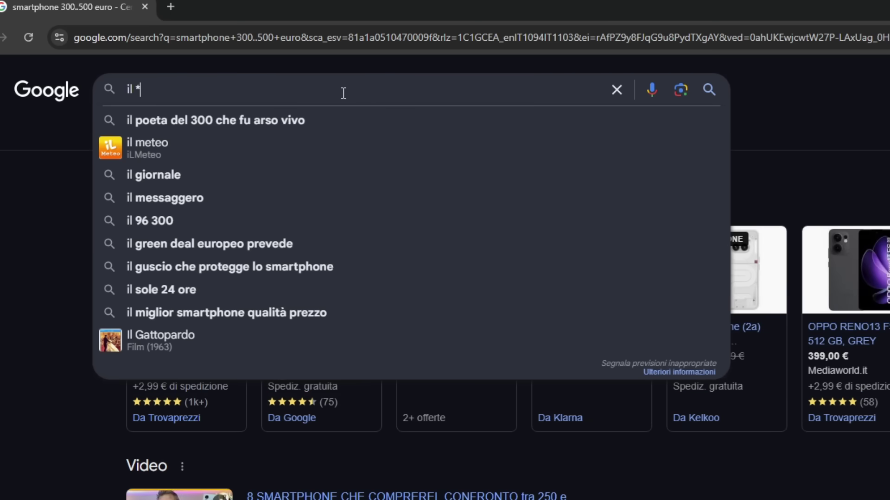
pyautogui.write(' più veloce del mondo')
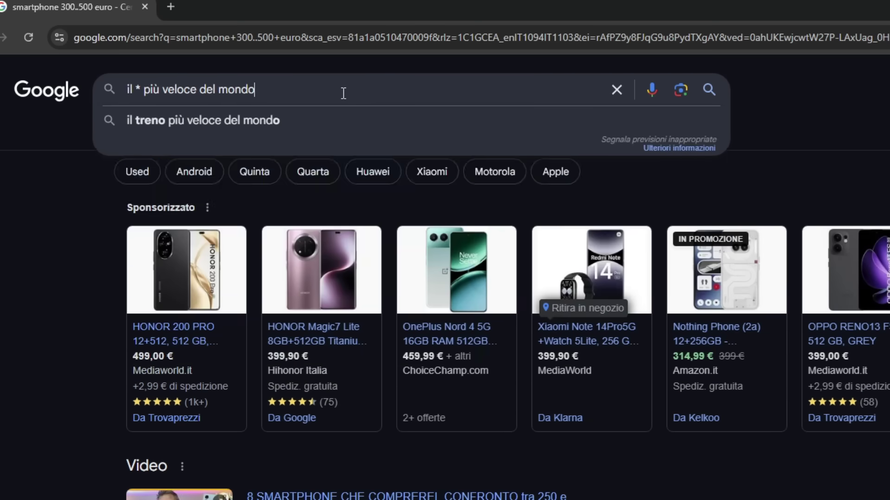
pyautogui.press('Return')
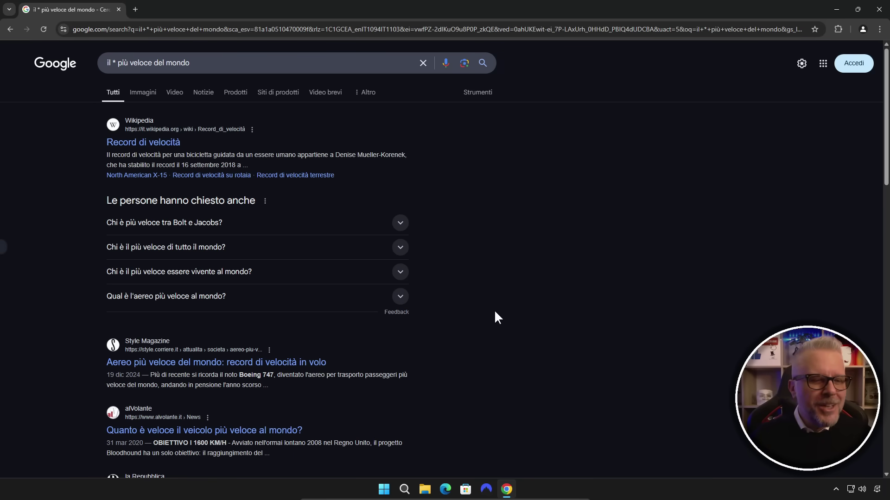
pyautogui.scroll(-4, 494, 315)
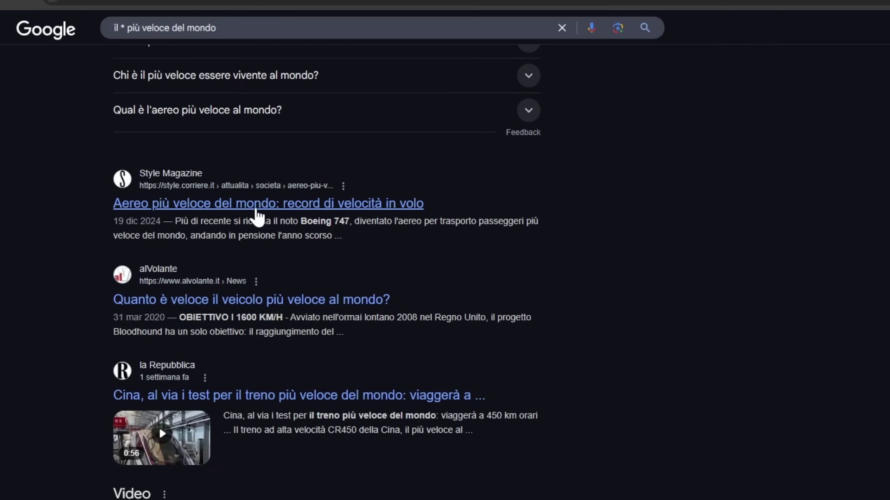
pyautogui.scroll(-3, 229, 292)
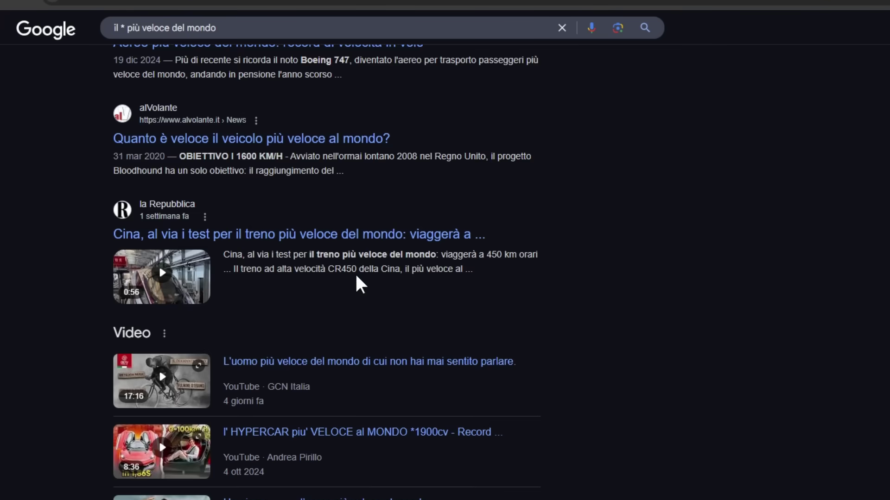
pyautogui.scroll(-4, 362, 284)
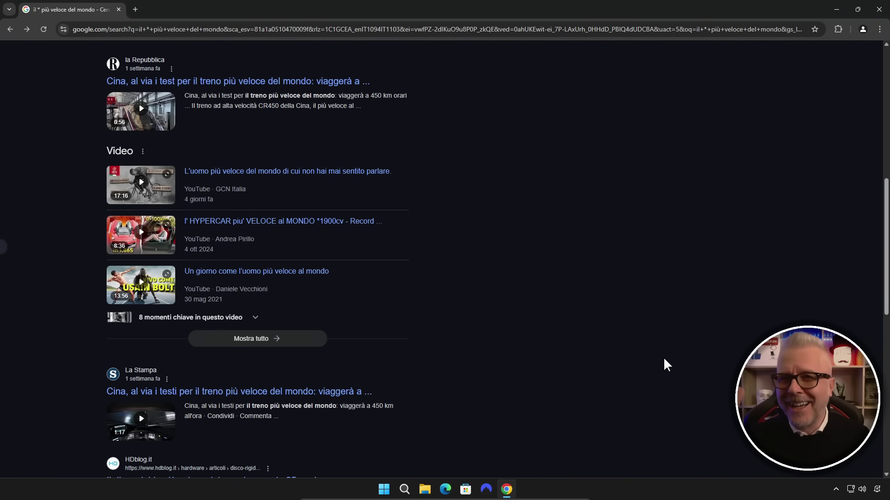
# Replace the query with "mela", run the search and look over the results.
pyautogui.click(84, 54)
pyautogui.write('mela')
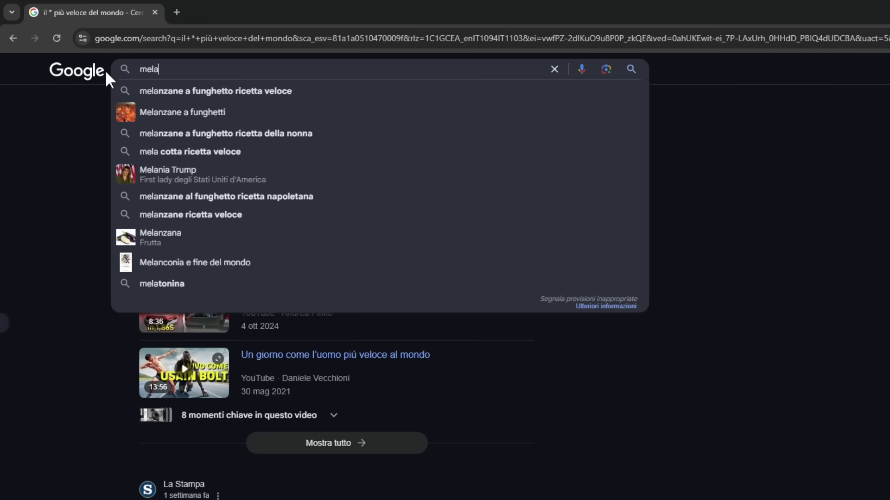
pyautogui.press('Return')
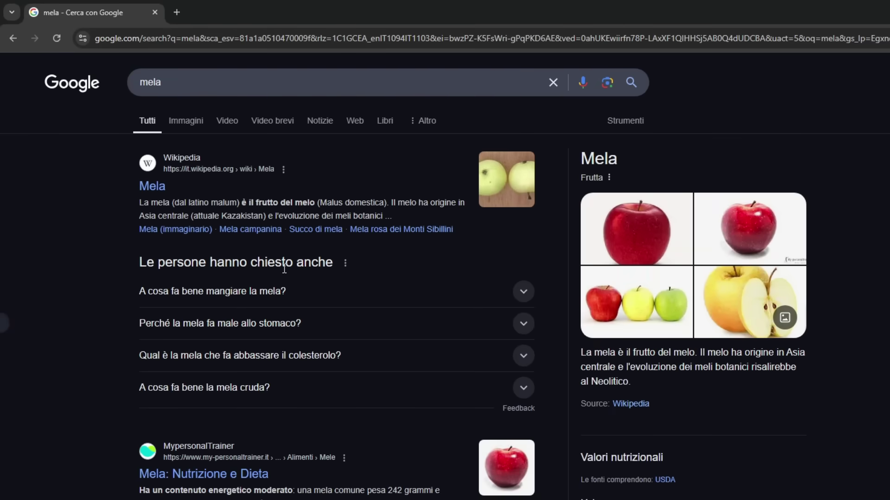
pyautogui.scroll(-3, 287, 278)
pyautogui.scroll(3, 285, 227)
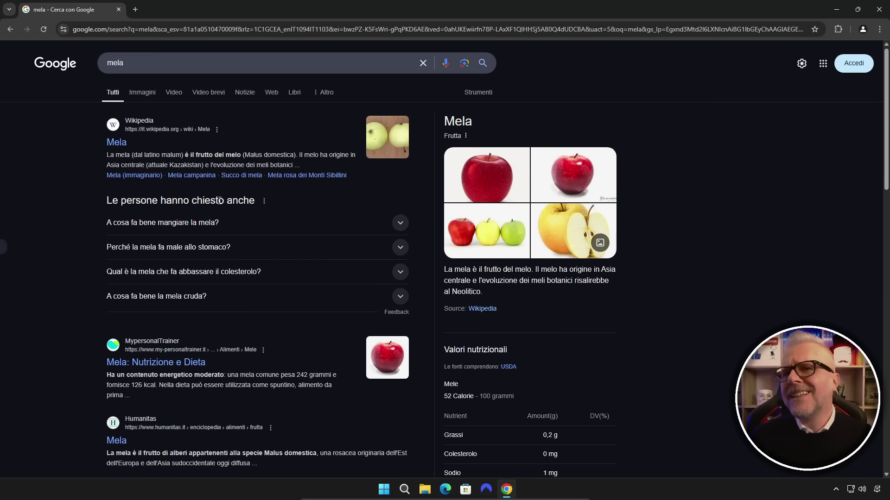
# Exclude the word "frutto" by searching for "mela -frutto" and look through the results.
pyautogui.click(157, 63)
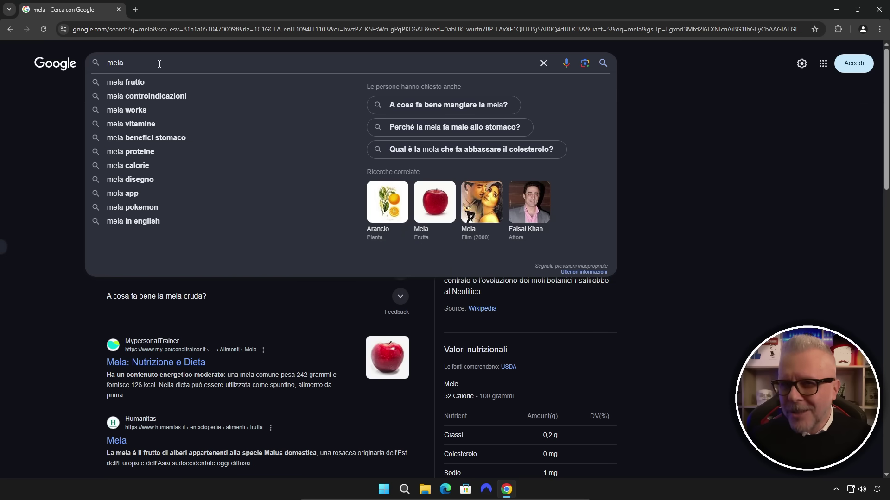
pyautogui.write('-frutto')
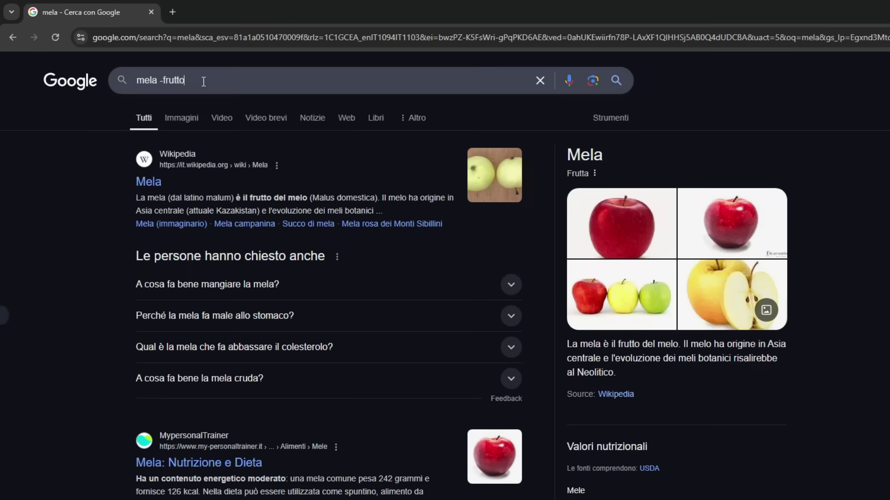
pyautogui.press('Return')
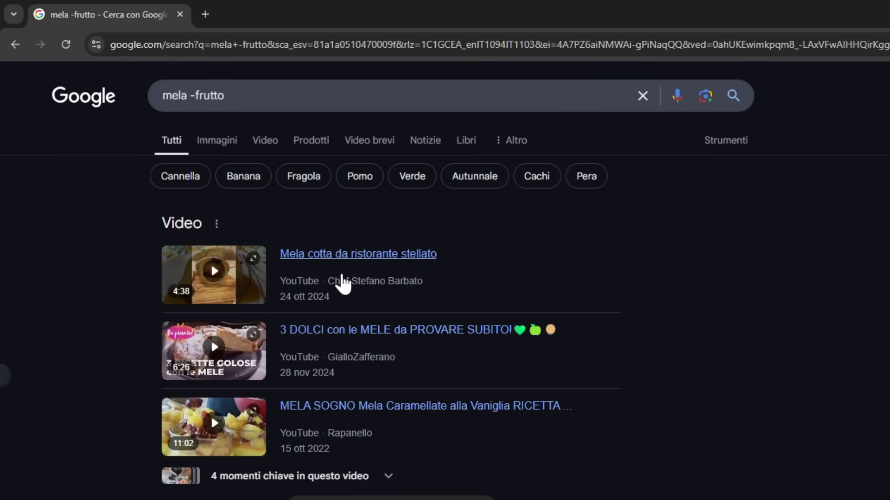
pyautogui.scroll(-3, 337, 414)
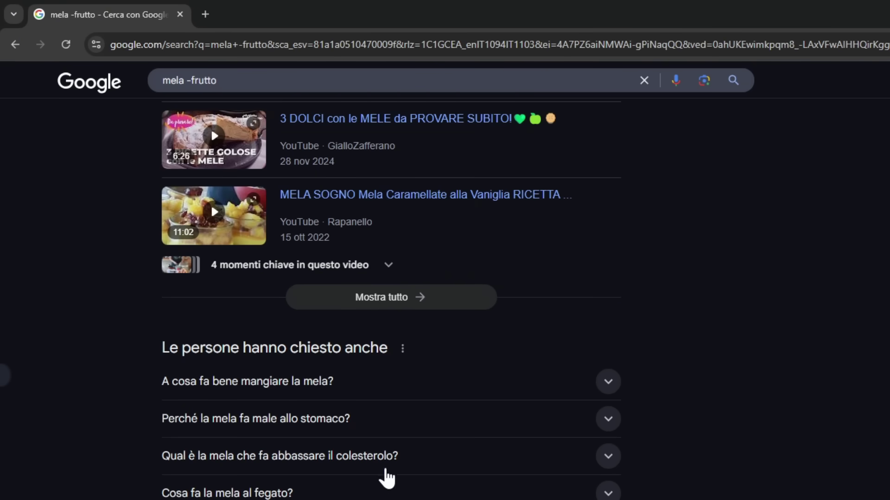
pyautogui.scroll(-3, 342, 417)
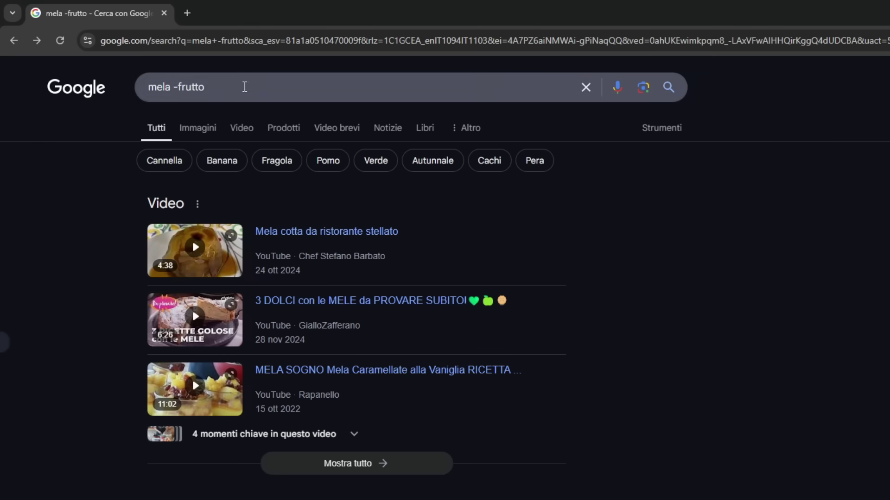
# Search for PDF manuals only with the query "manuale filetype:pdf" and look through the results.
pyautogui.moveTo(204, 87); pyautogui.dragTo(138, 88)
pyautogui.write('ma')
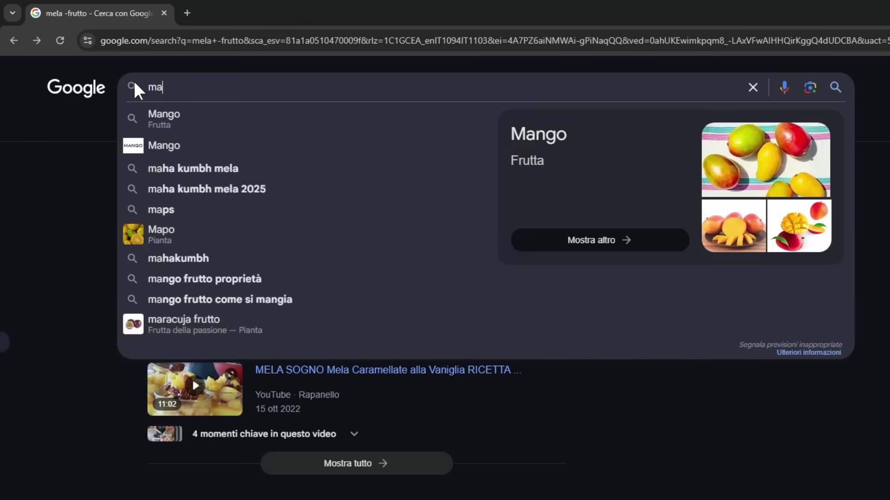
pyautogui.write('nuale filet')
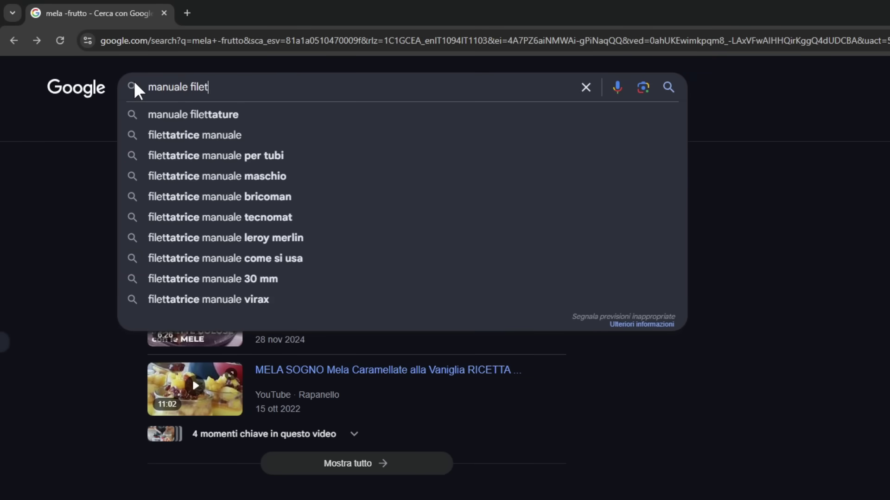
pyautogui.write('ype:pdf')
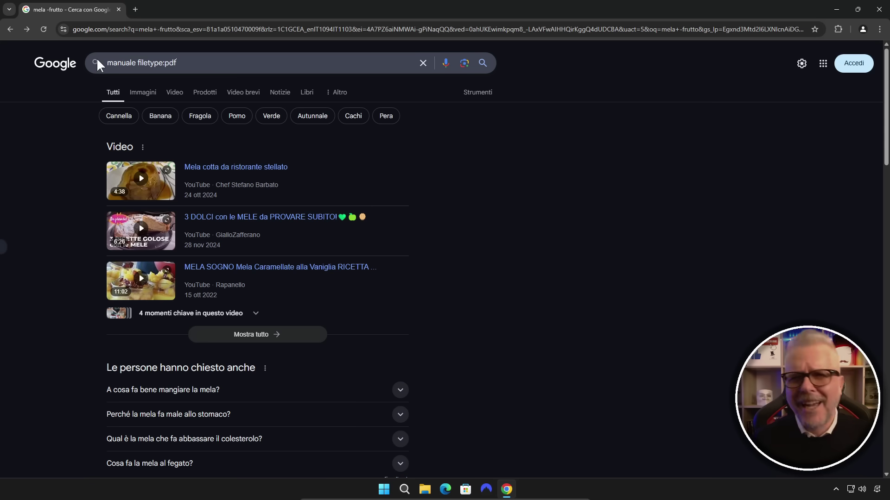
pyautogui.press('Return')
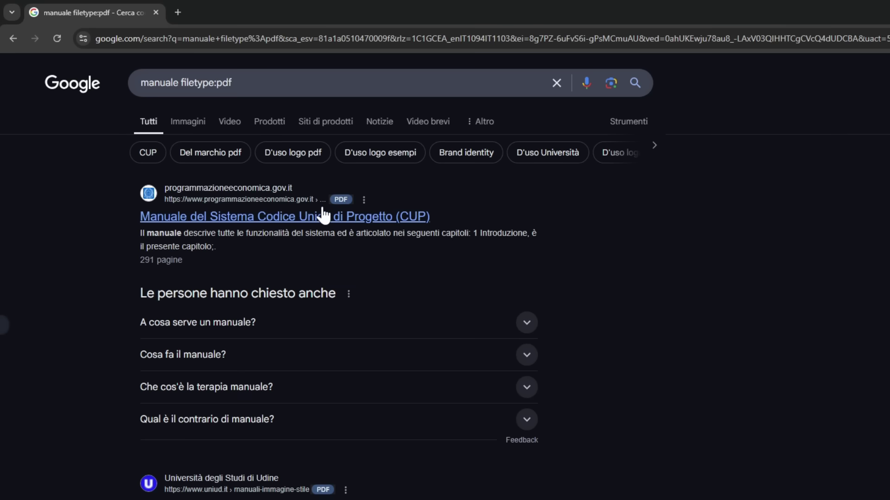
pyautogui.scroll(-1, 315, 194)
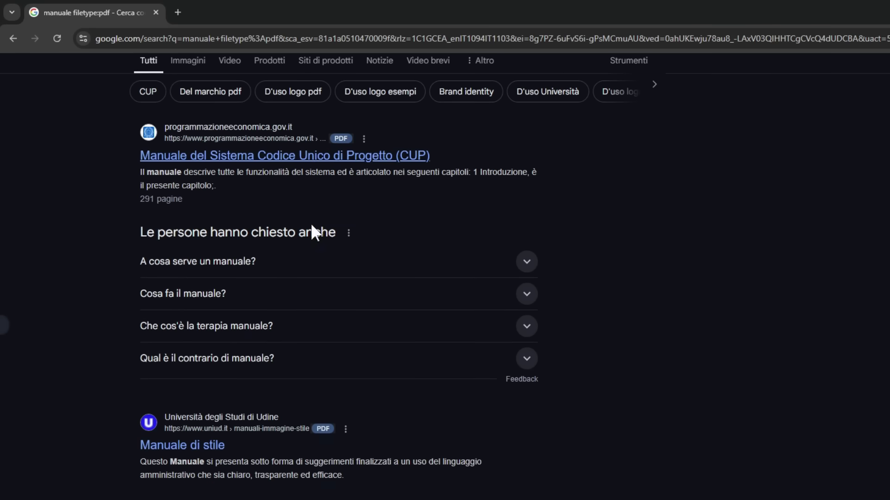
pyautogui.scroll(-4, 306, 288)
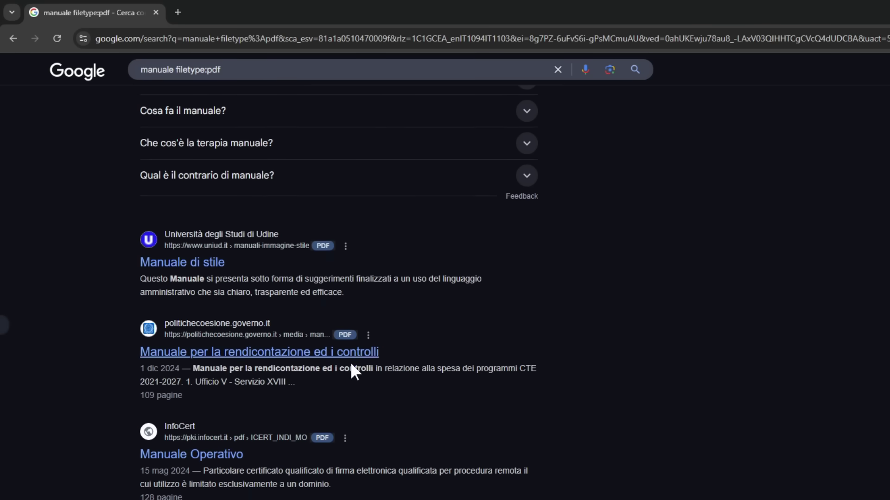
pyautogui.scroll(-3, 352, 366)
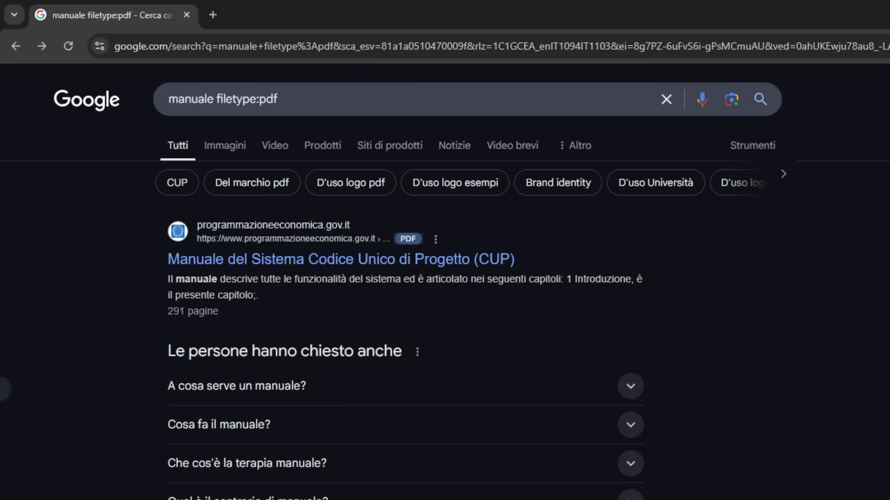
# Replace the query with "site:gentiluomodigitale.it rufus" to search only that website for Rufus.
pyautogui.hotkey('ctrl', 'a')
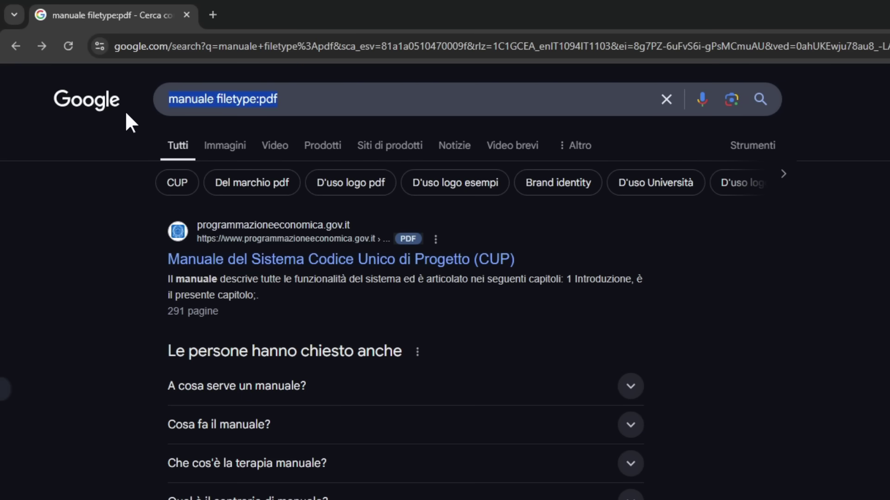
pyautogui.write('si')
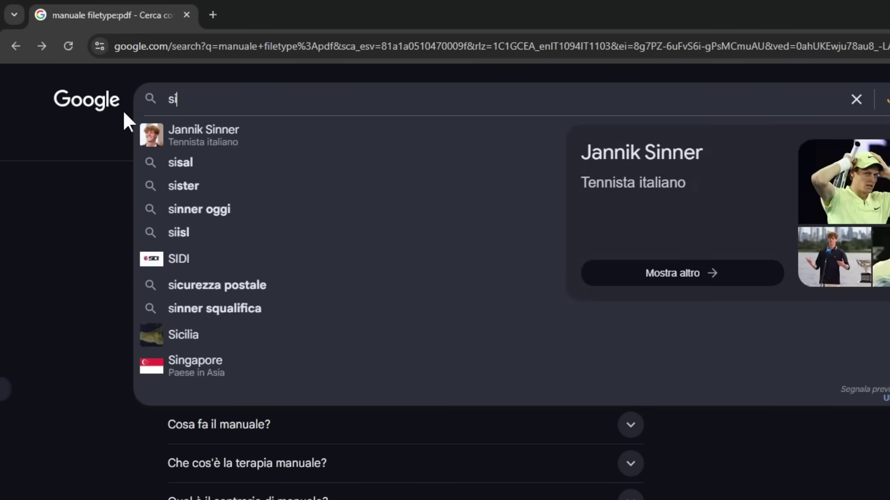
pyautogui.write('te:gentiluomodigitale')
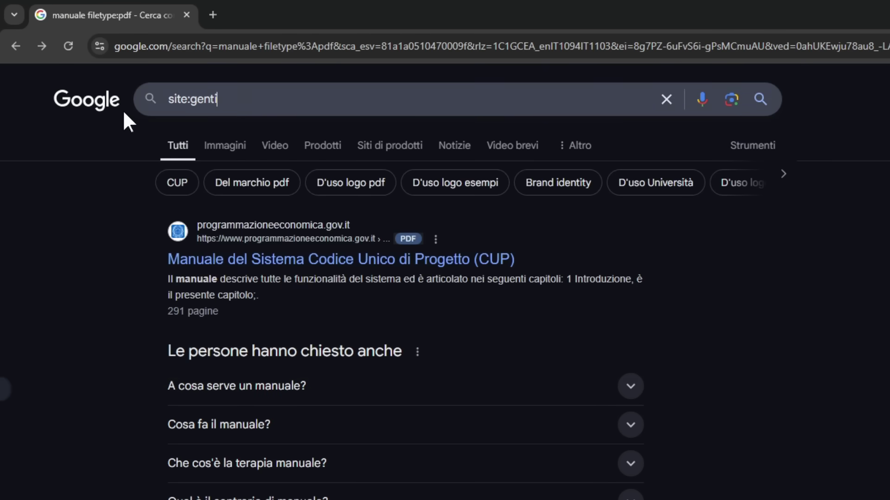
pyautogui.write('.it rufus')
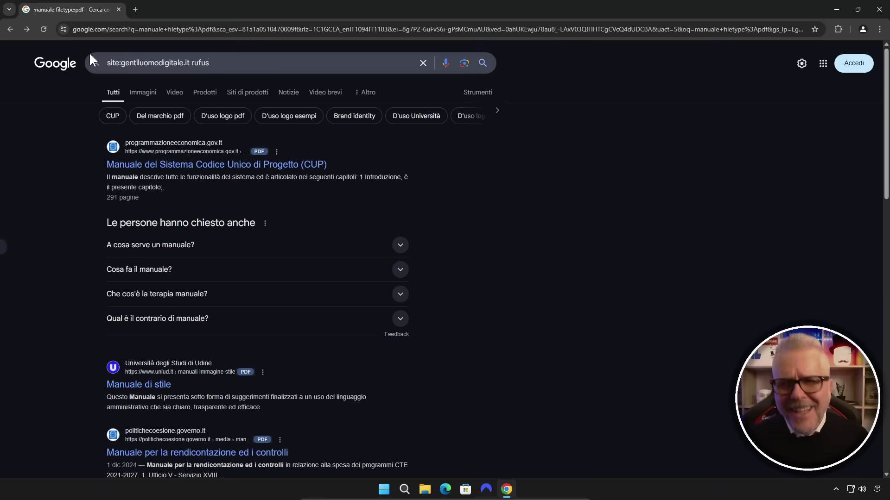
pyautogui.press('Return')
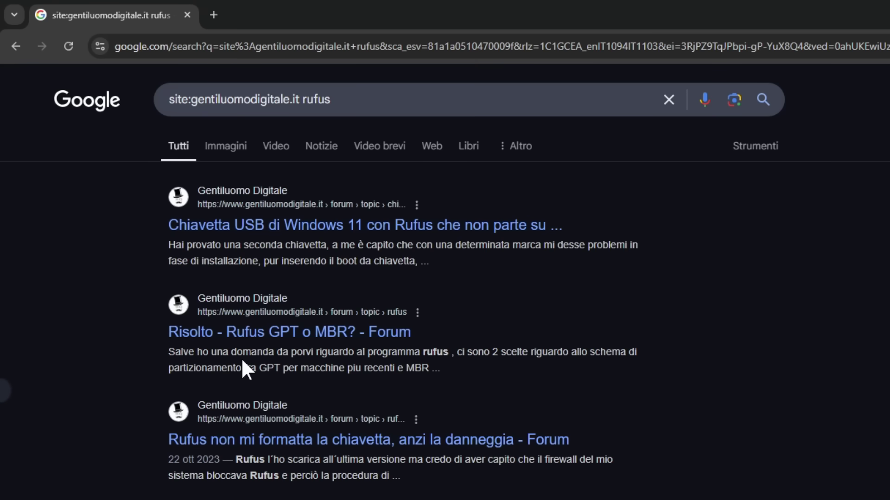
# Browse the site-restricted results from the first page through pages 2, 3 and 4.
pyautogui.scroll(-10, 242, 366)
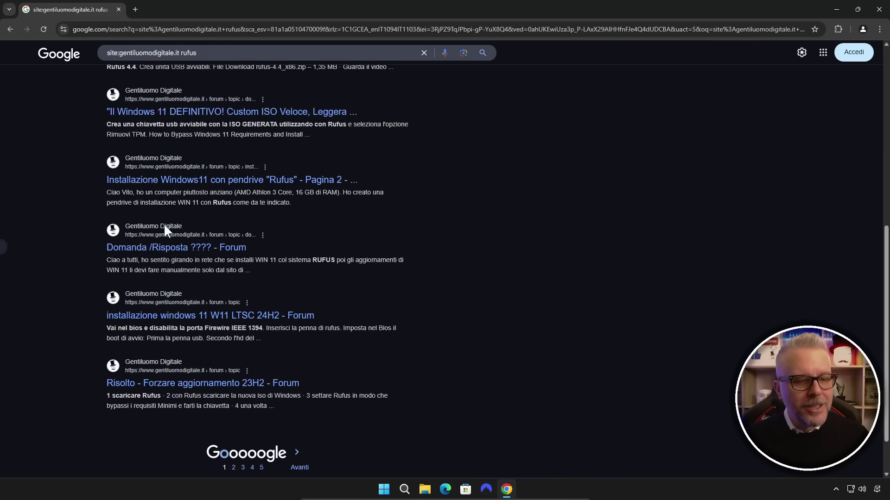
pyautogui.scroll(-2, 163, 229)
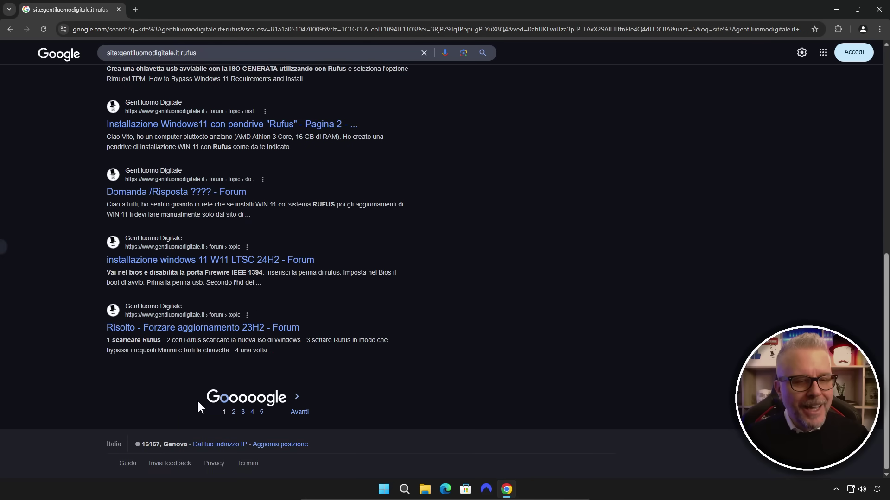
pyautogui.click(233, 413)
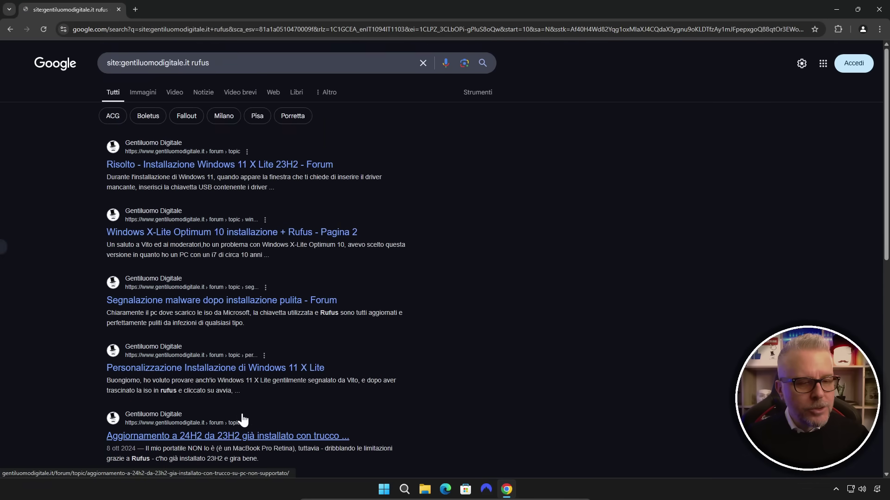
pyautogui.scroll(-10, 245, 381)
pyautogui.scroll(-3, 246, 382)
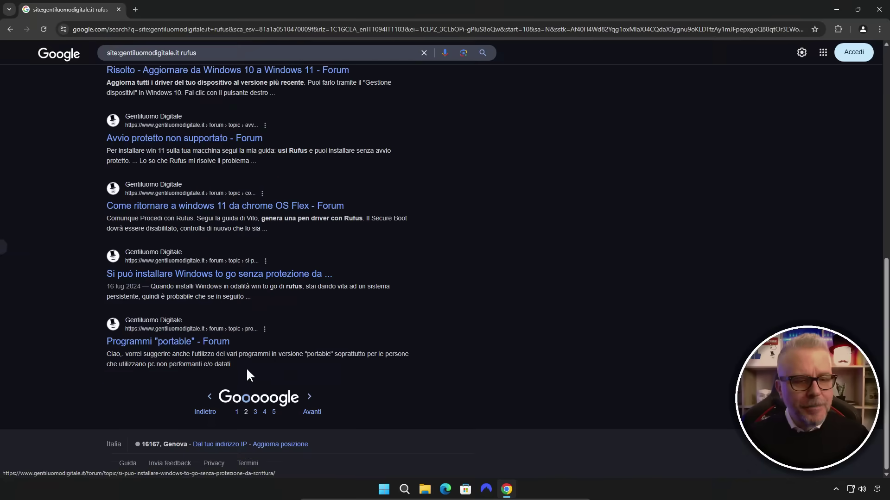
pyautogui.click(256, 410)
pyautogui.scroll(-9, 254, 326)
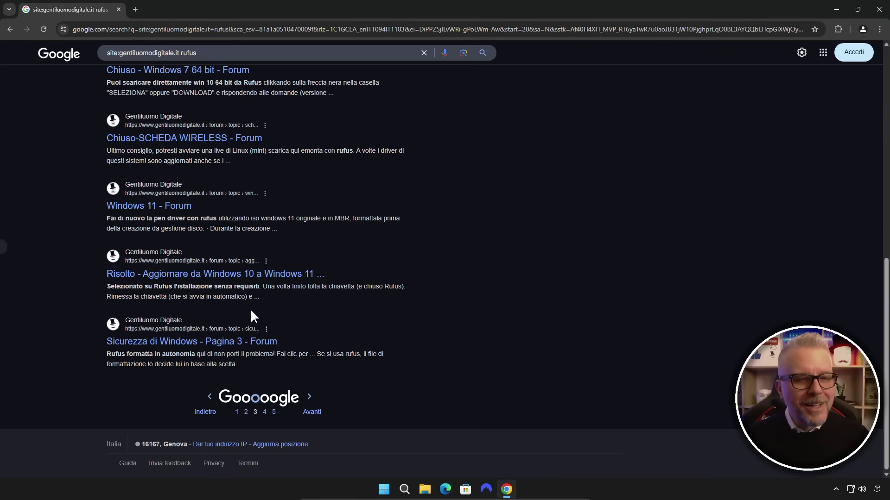
pyautogui.click(265, 412)
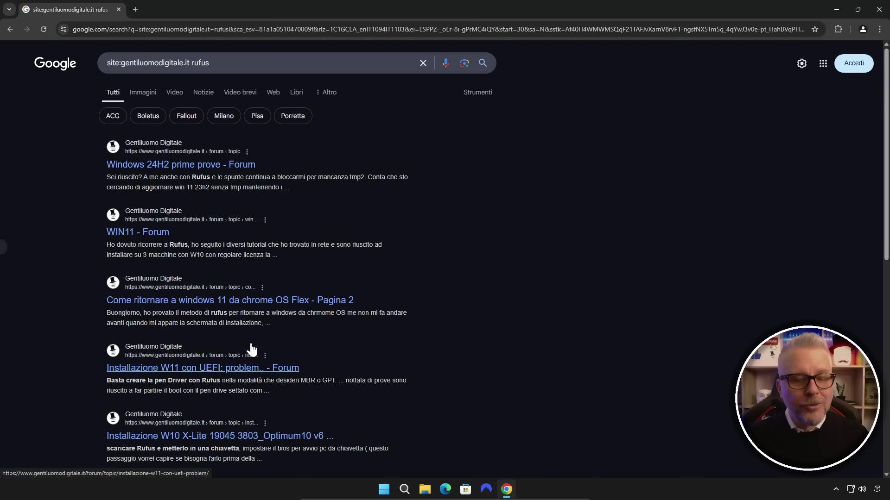